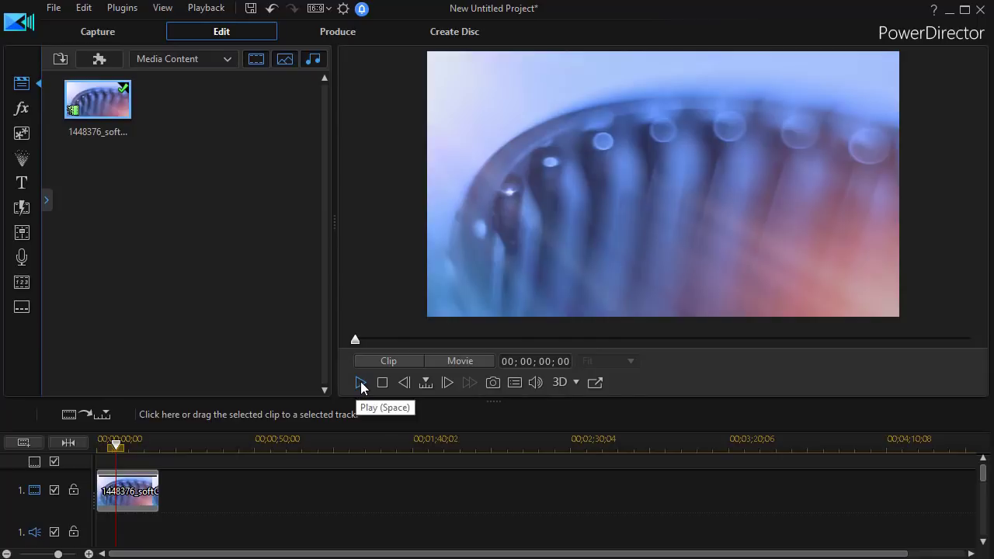
# - Play and stop the clip preview, then open the Particle Room and preview 09_Snow
pyautogui.click(361, 383)
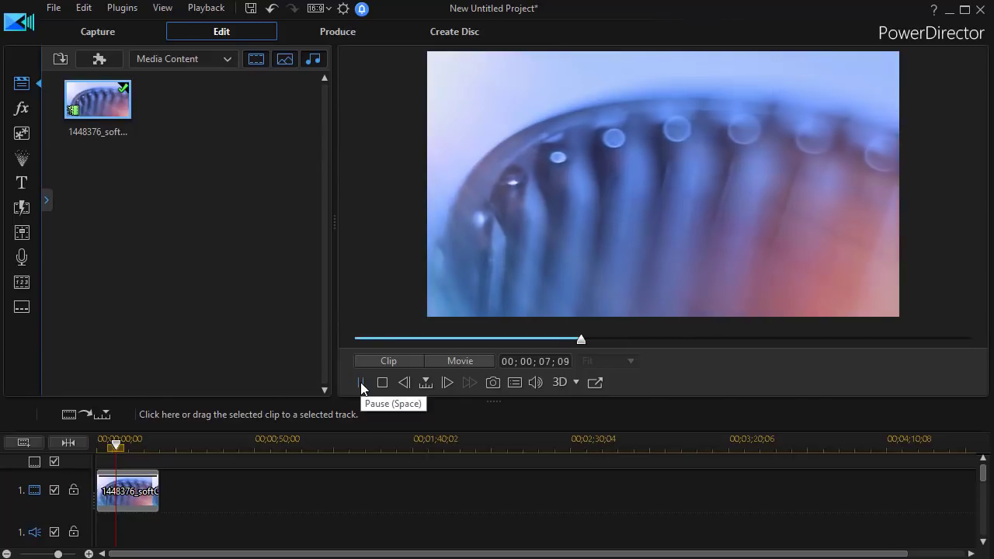
pyautogui.click(382, 383)
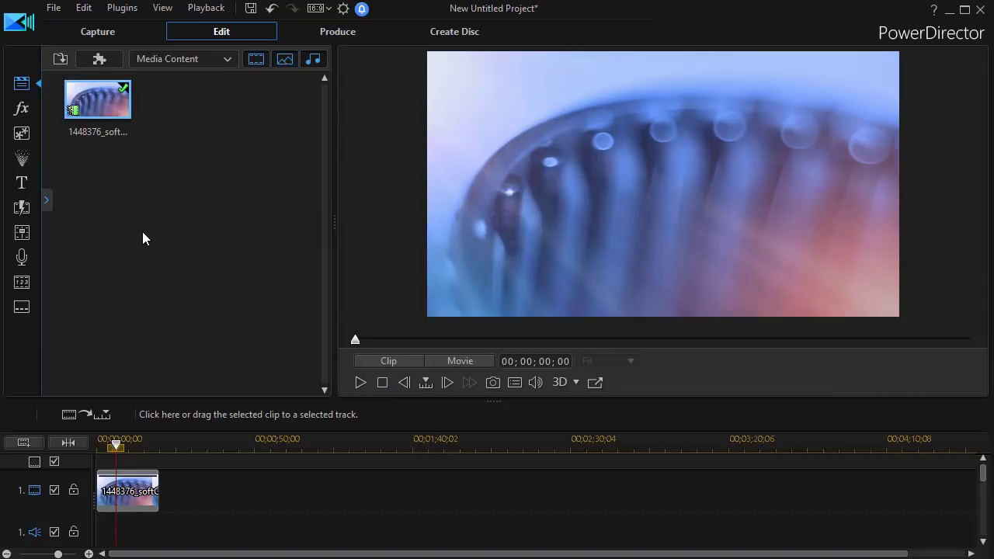
pyautogui.click(25, 164)
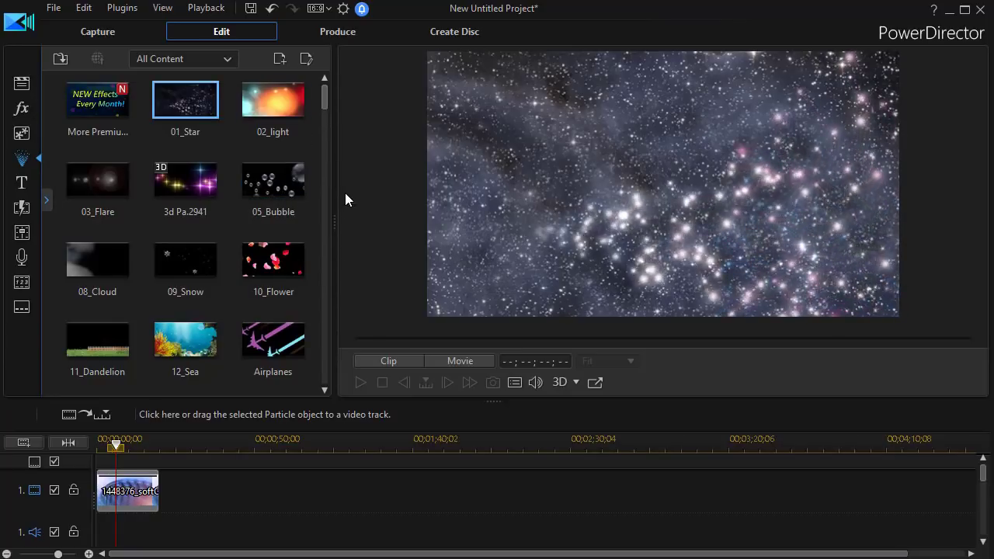
pyautogui.click(187, 268)
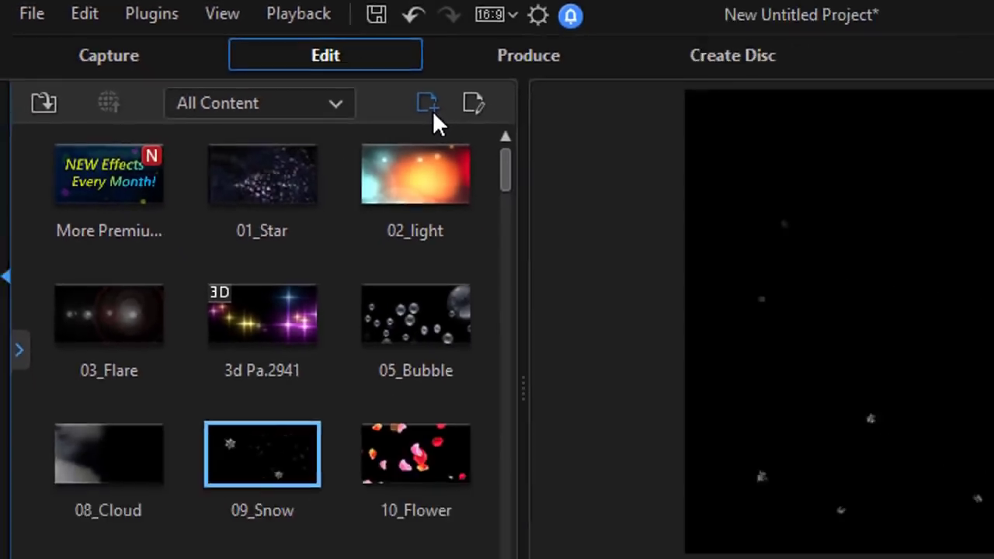
# - Create a new blank particle object in Particle Designer without choosing an image file
pyautogui.click(683, 194)
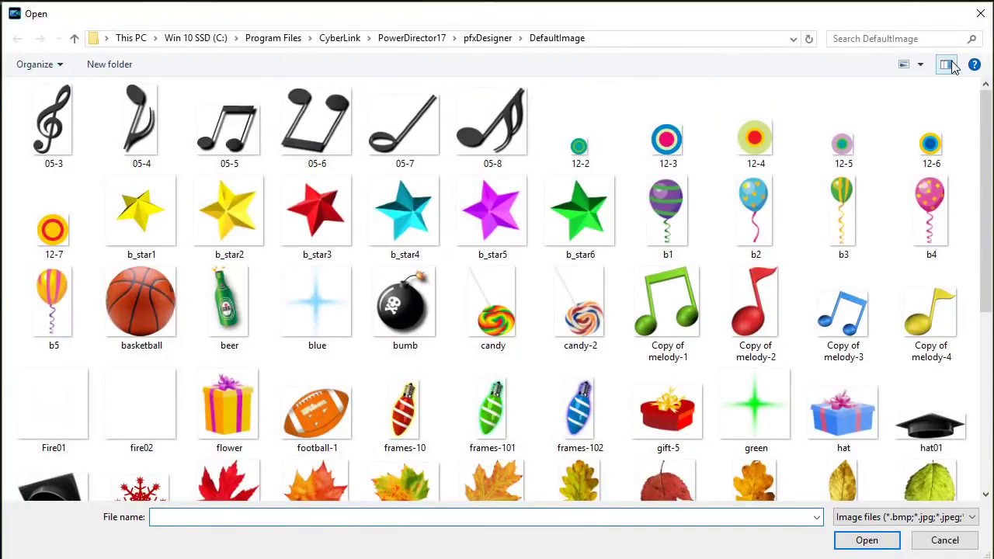
pyautogui.click(981, 14)
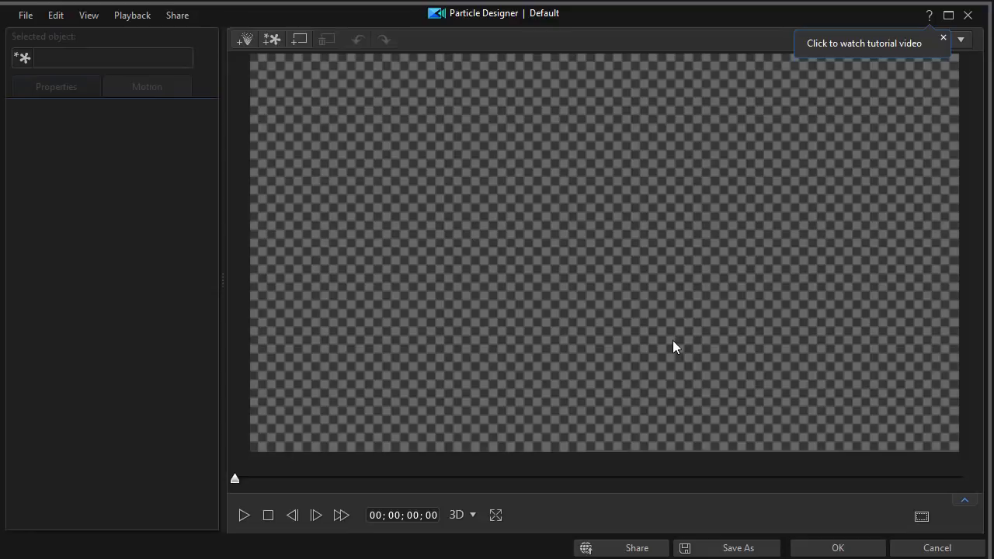
# - Expand the particle timeline below the preview and begin adding a new particle object
pyautogui.click(964, 505)
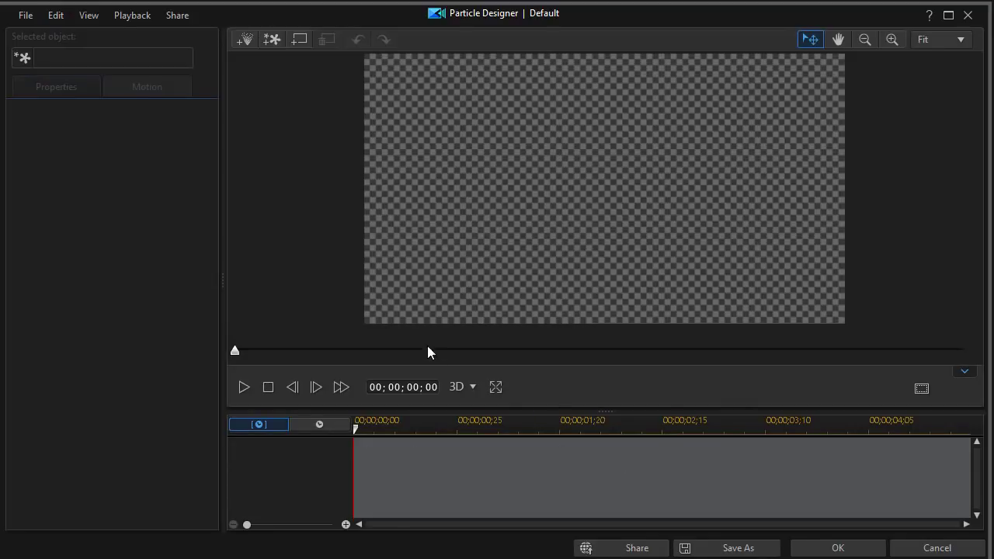
pyautogui.click(244, 43)
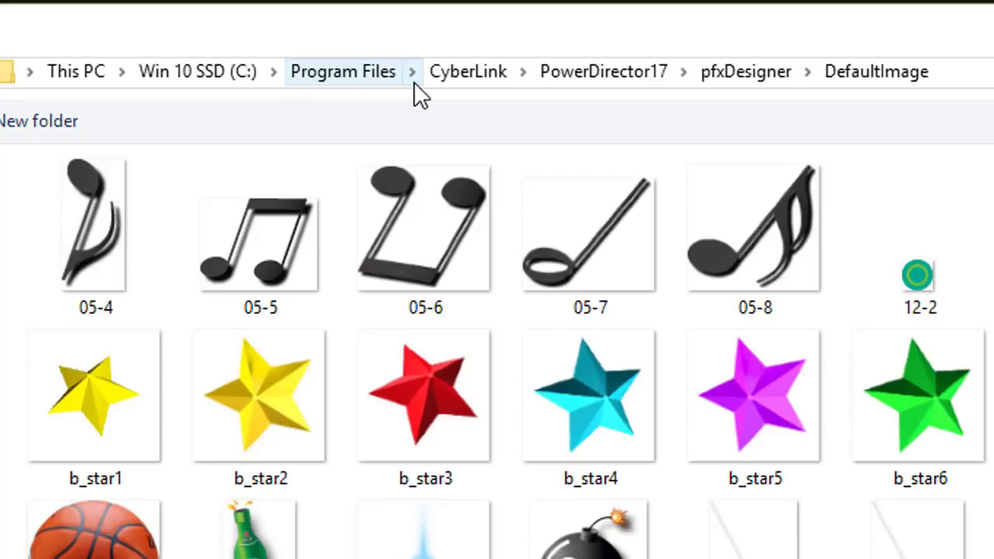
# - Browse the DefaultImage particle images such as b_star1–b_star6, basketball, beer and candy
pyautogui.scroll(-3, 497, 349)
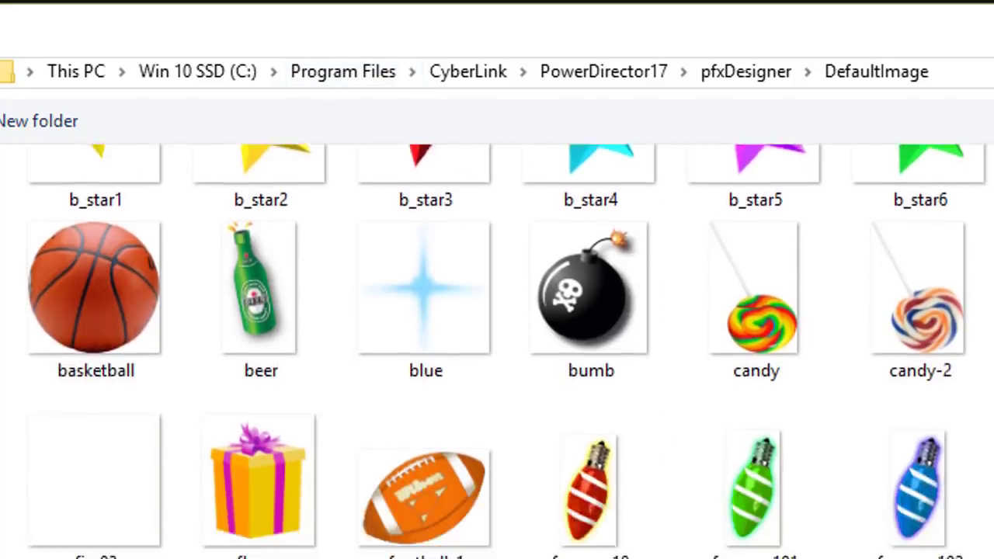
pyautogui.scroll(-3, 508, 351)
pyautogui.scroll(6, 508, 351)
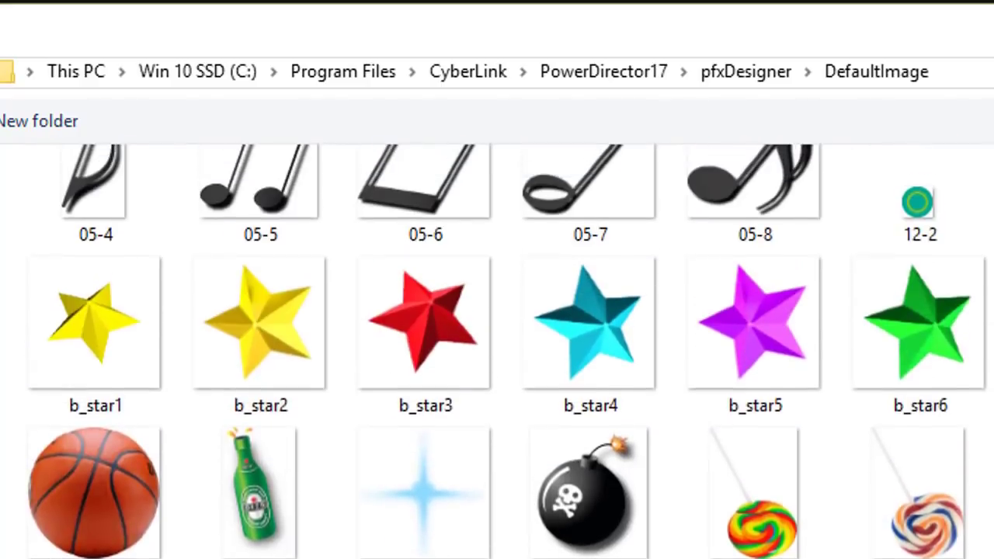
pyautogui.scroll(1, 497, 350)
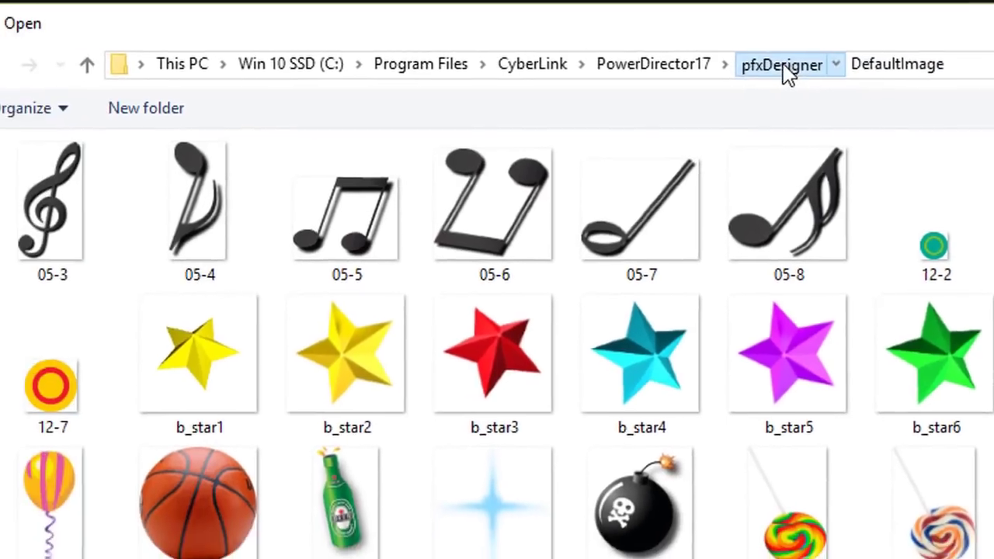
pyautogui.click(783, 65)
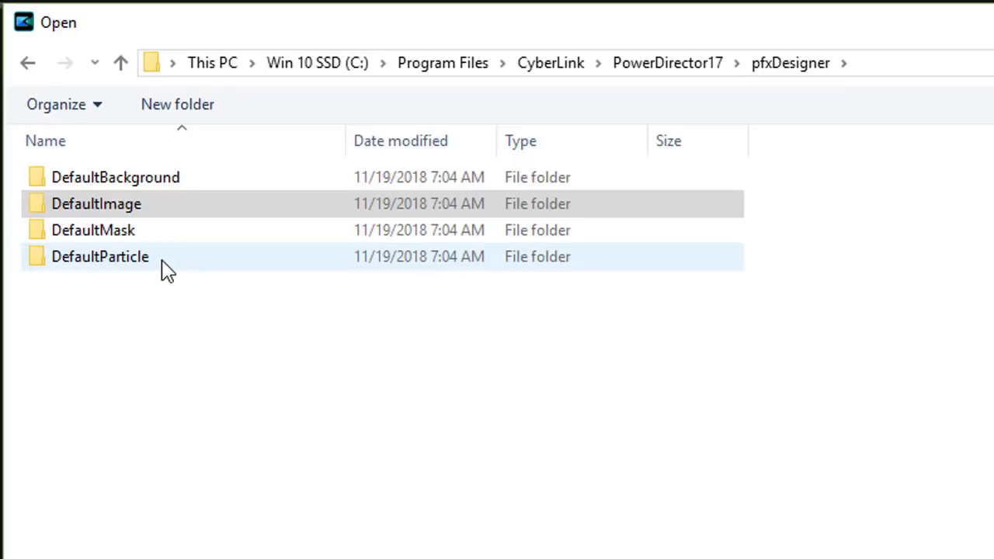
pyautogui.click(223, 214)
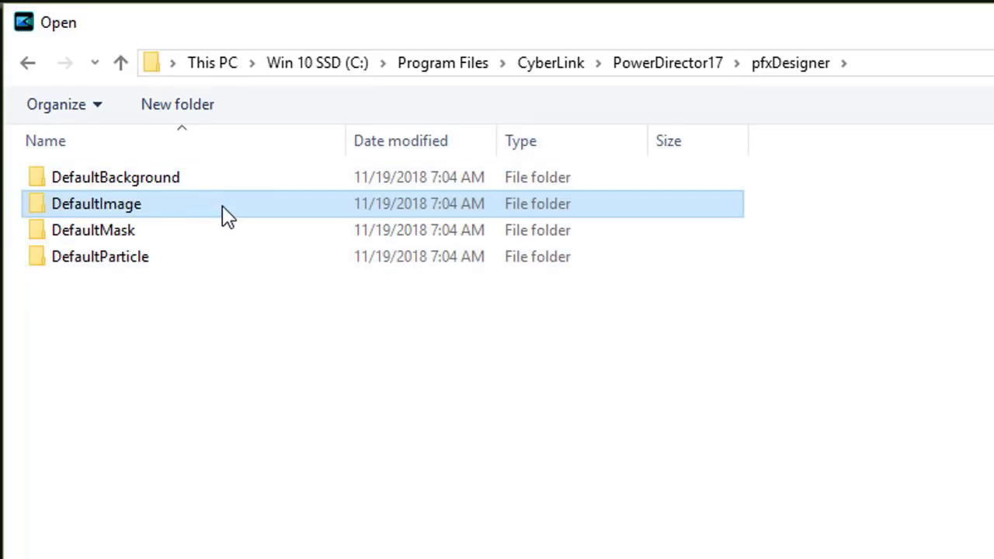
pyautogui.doubleClick(223, 214)
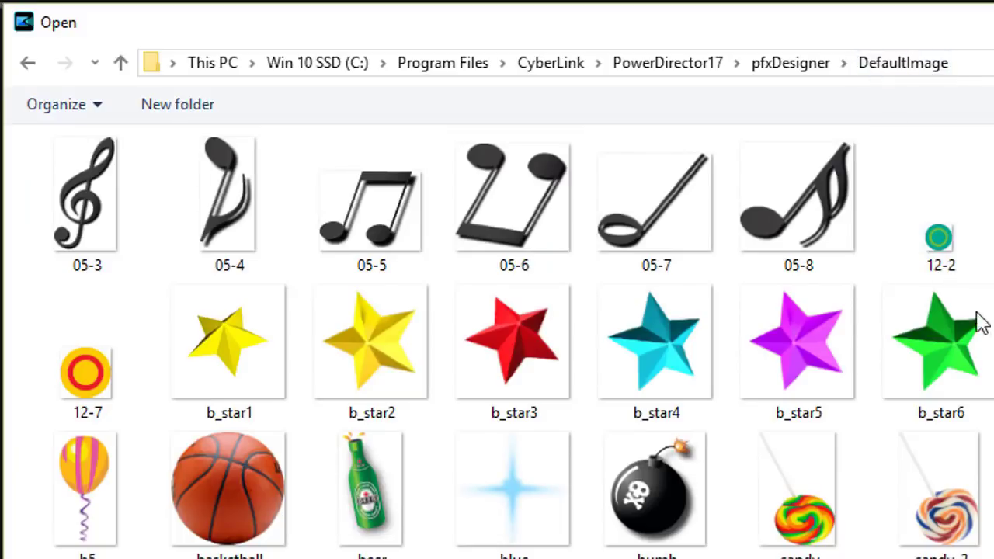
pyautogui.scroll(-5, 799, 419)
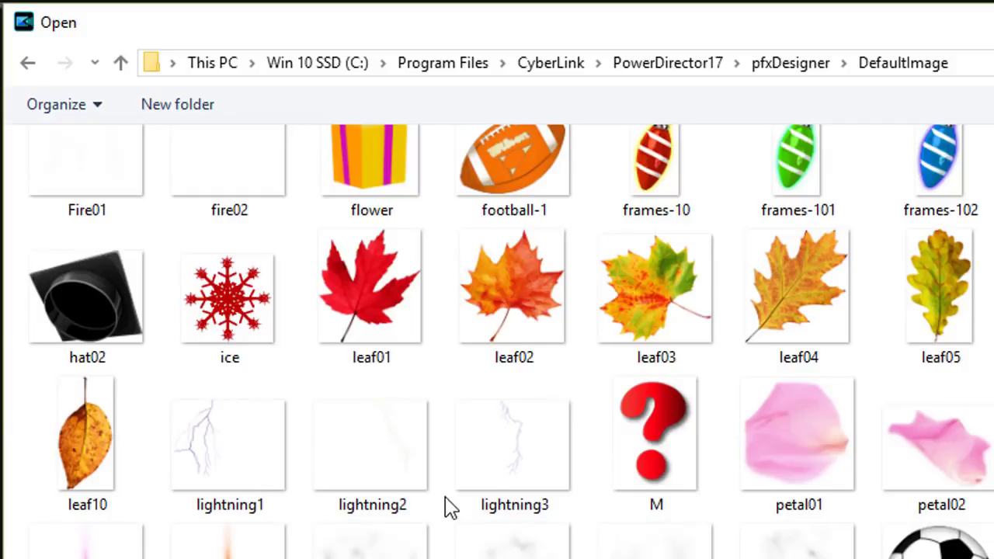
pyautogui.scroll(5, 449, 509)
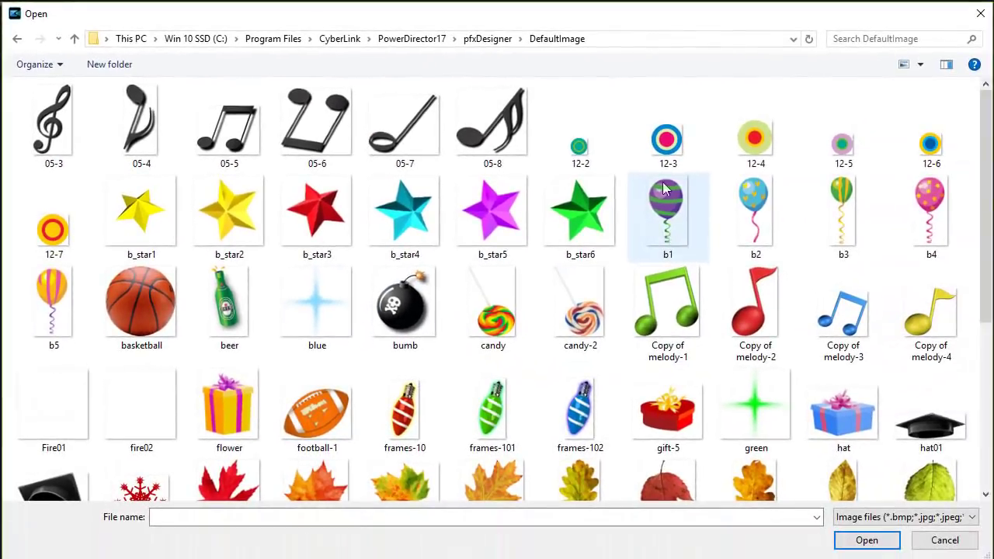
# - Load the 12-6 blue-and-yellow ring image as the particle and raise its emitter upward
pyautogui.click(924, 142)
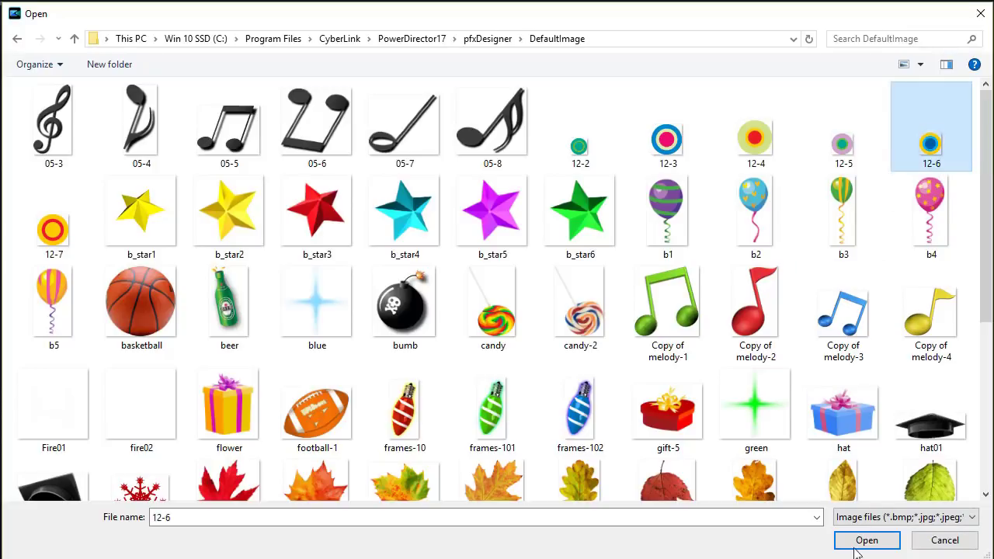
pyautogui.click(868, 540)
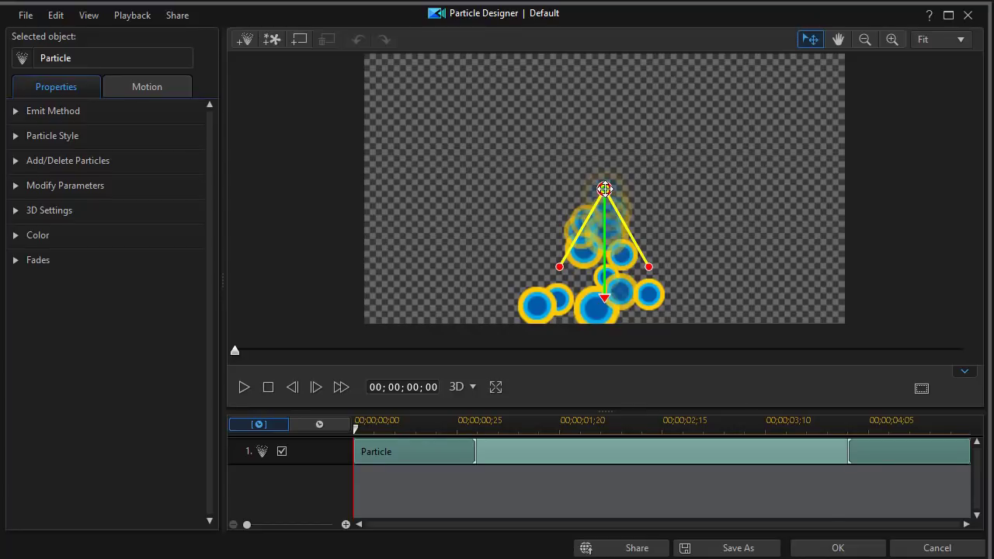
pyautogui.moveTo(605, 189); pyautogui.dragTo(602, 111)
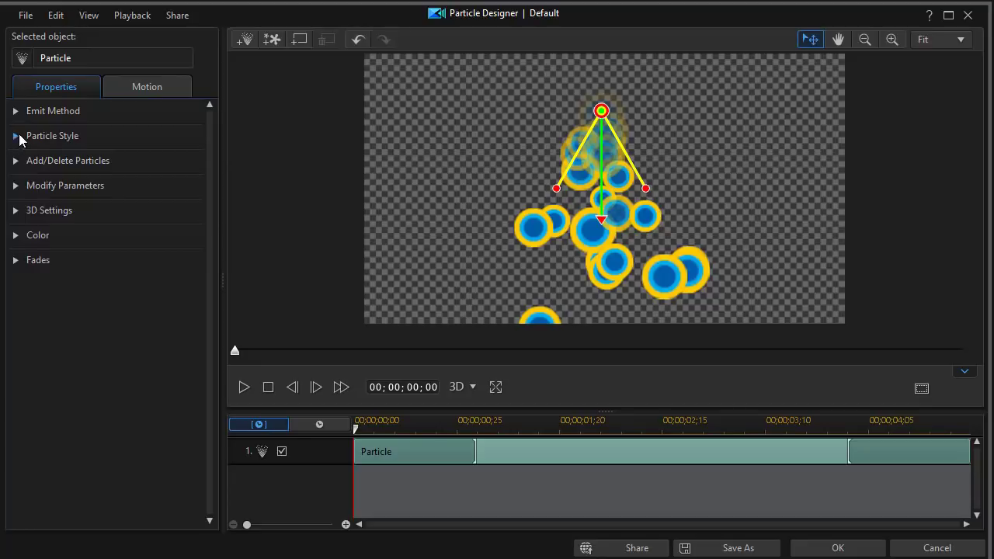
# - Try Line, Circle and Mask emit methods, settle on Point, and nudge the emitter higher
pyautogui.click(15, 113)
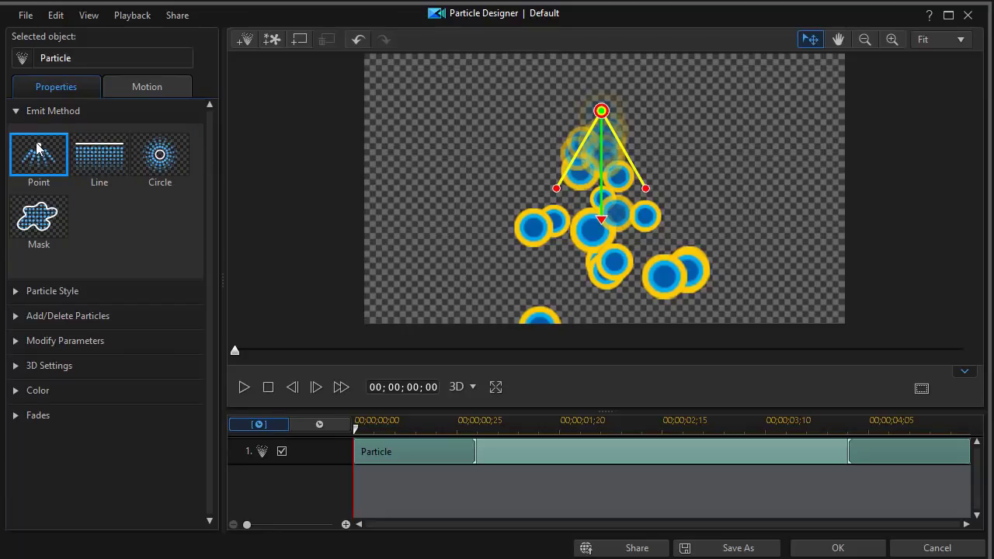
pyautogui.click(109, 171)
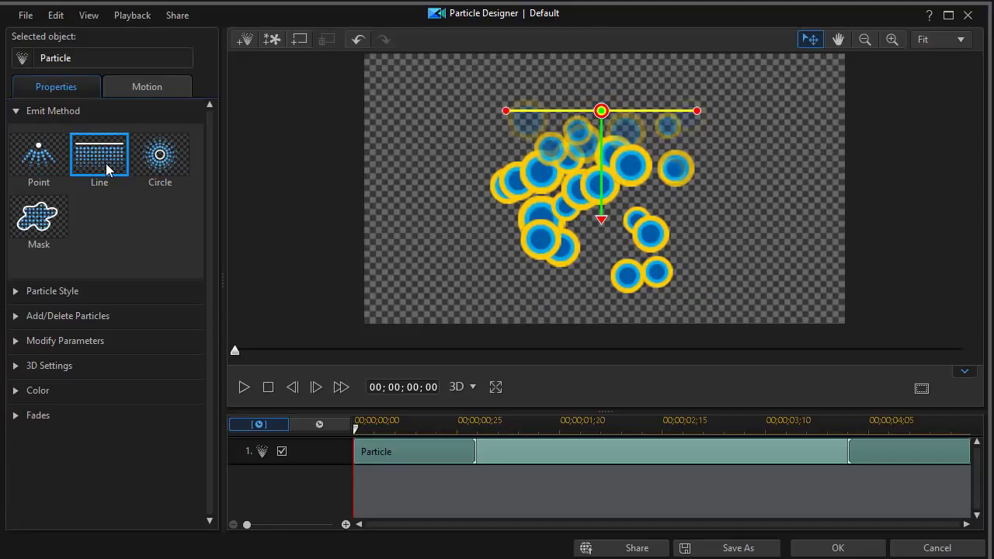
pyautogui.click(172, 156)
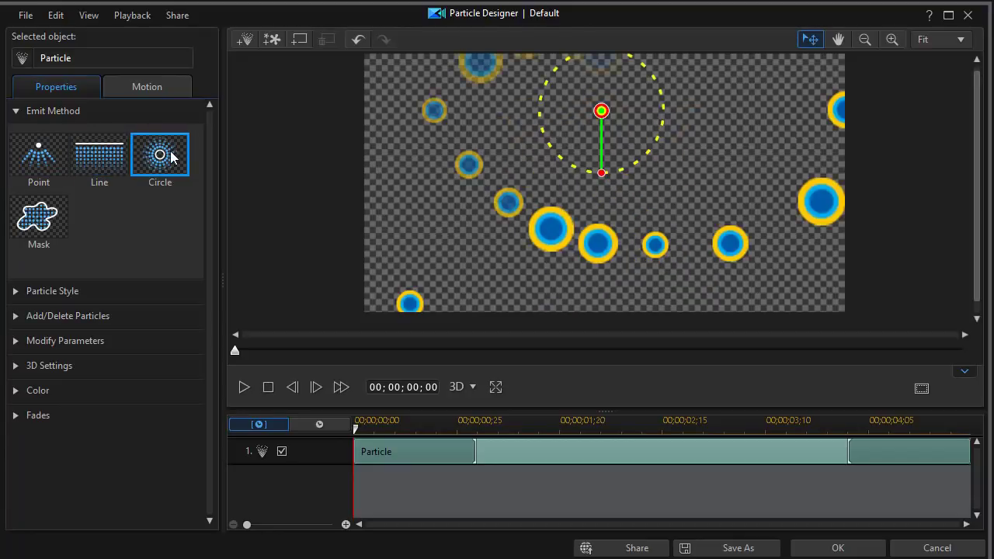
pyautogui.click(35, 222)
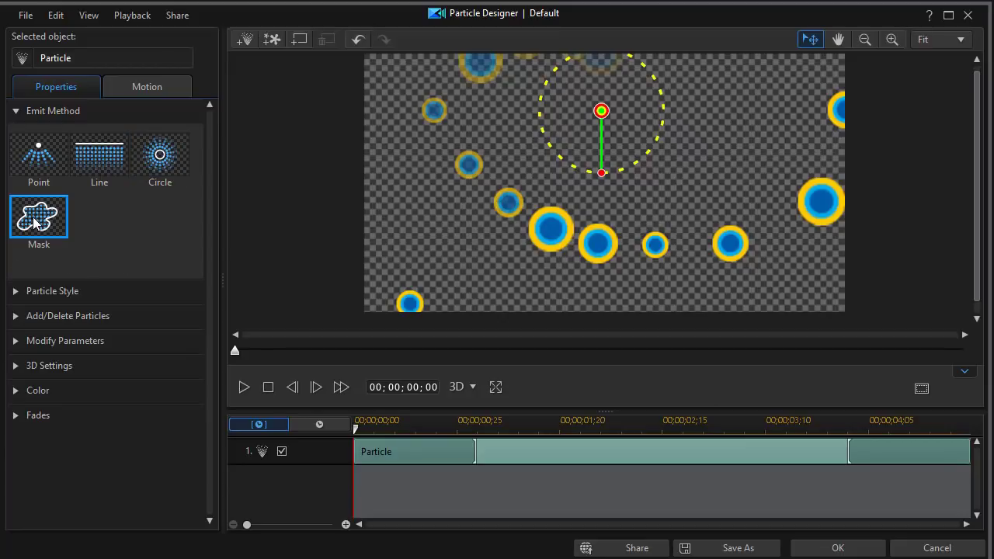
pyautogui.click(107, 386)
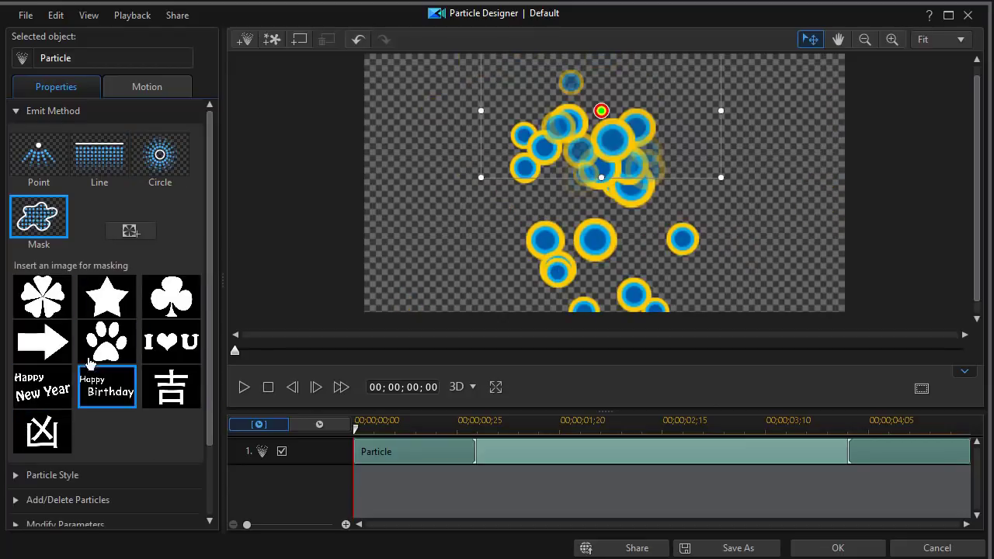
pyautogui.click(42, 159)
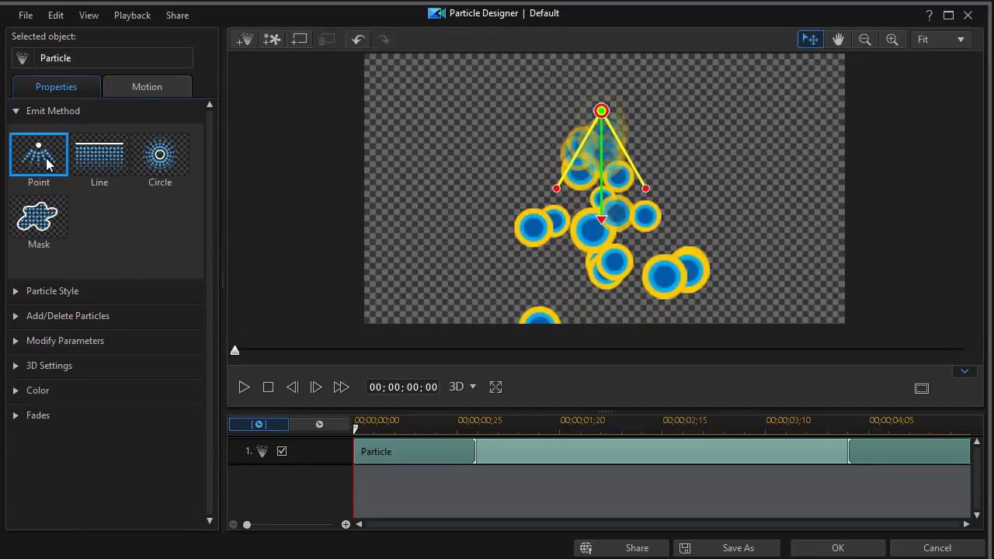
pyautogui.moveTo(601, 110); pyautogui.dragTo(577, 91)
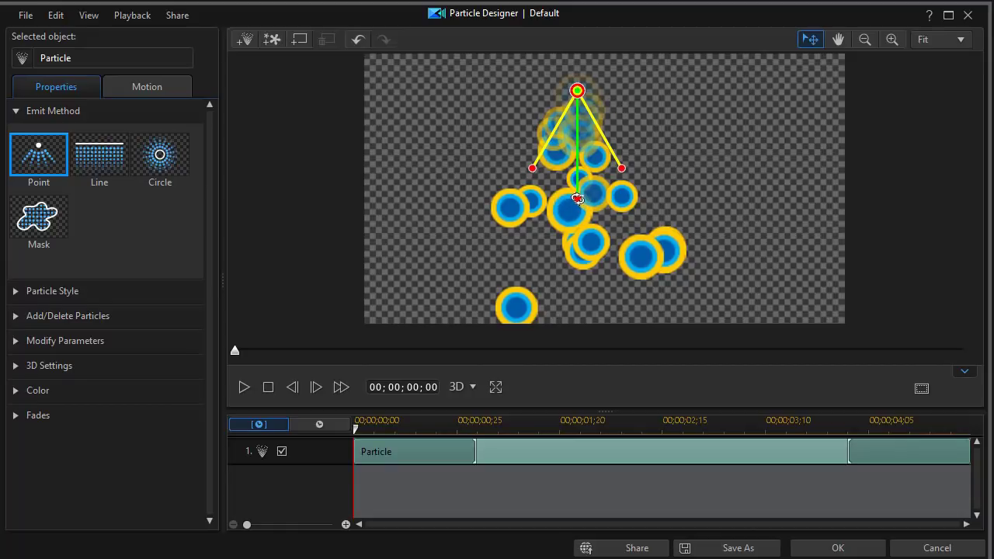
# - Widen the ring emission cone so rings spread more, then rewind the preview
pyautogui.moveTo(622, 168); pyautogui.dragTo(489, 147)
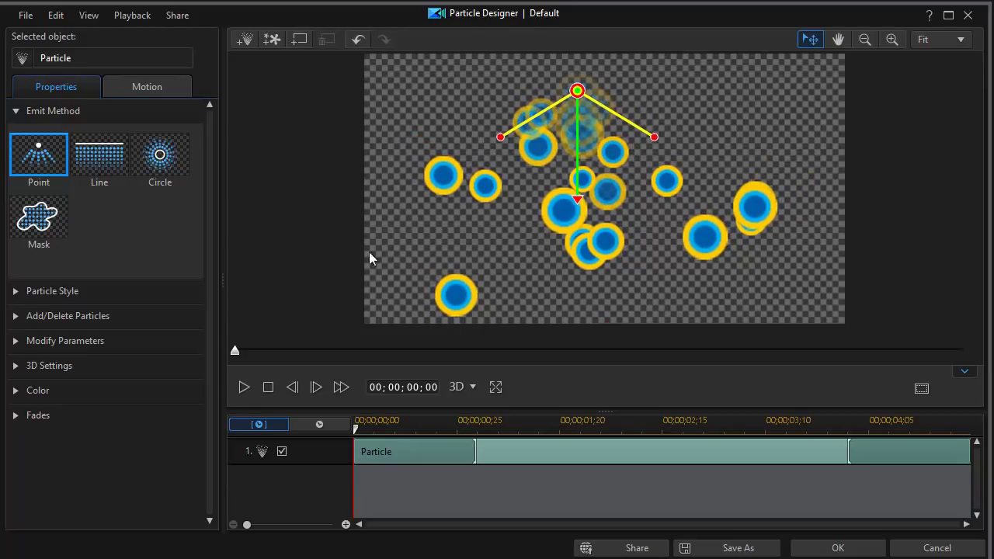
pyautogui.click(244, 388)
pyautogui.click(243, 387)
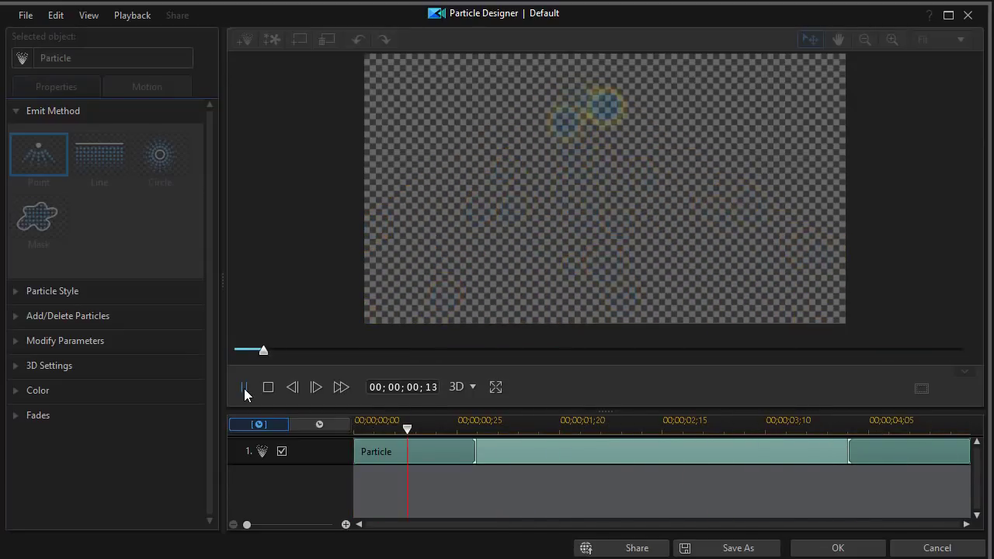
pyautogui.click(244, 389)
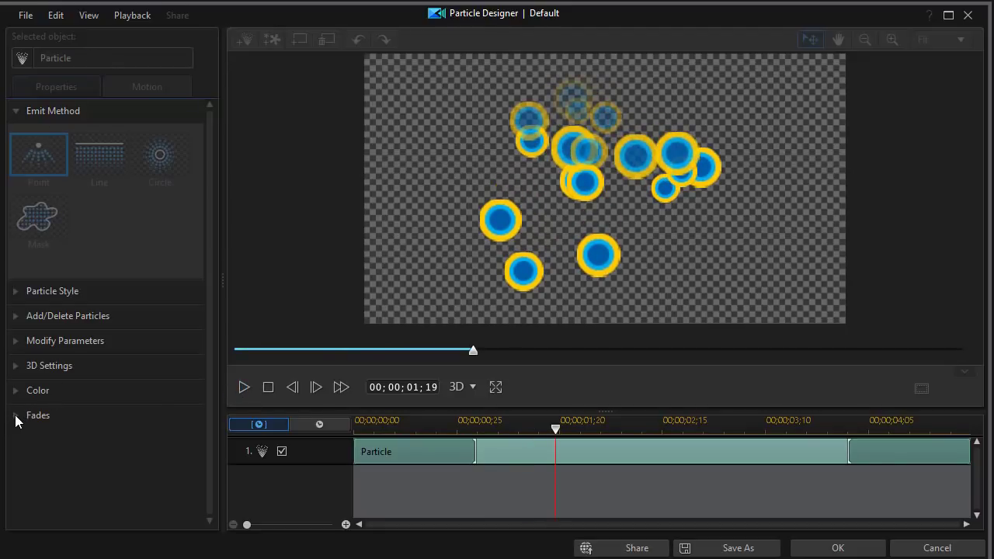
# - Stop the preview and disable fade-out for the rings in Fades, leaving fade-in on
pyautogui.click(269, 386)
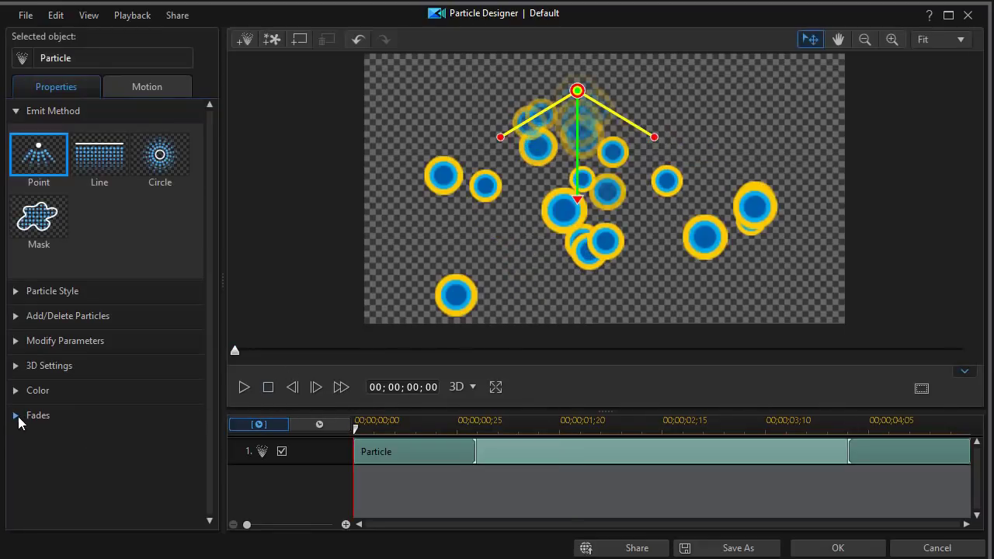
pyautogui.click(16, 417)
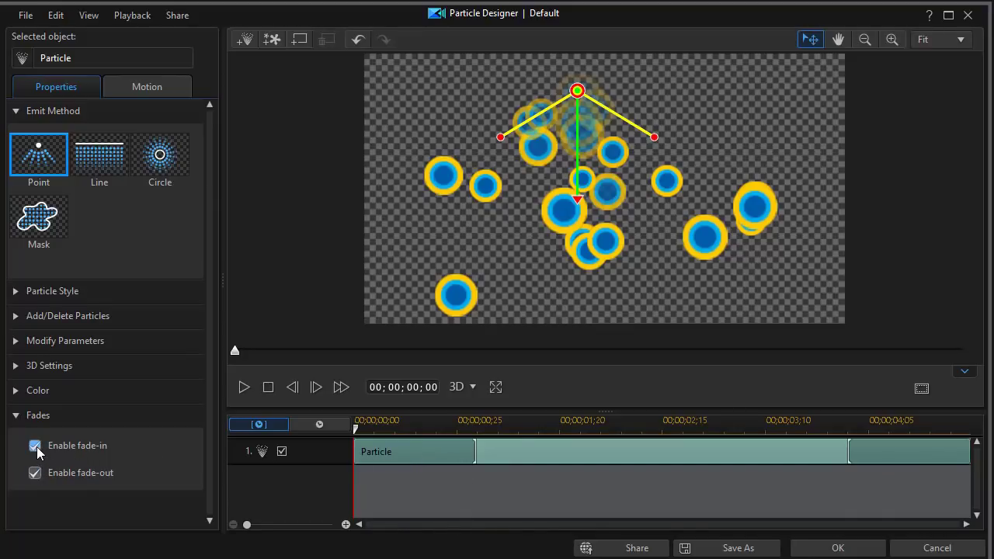
pyautogui.click(37, 474)
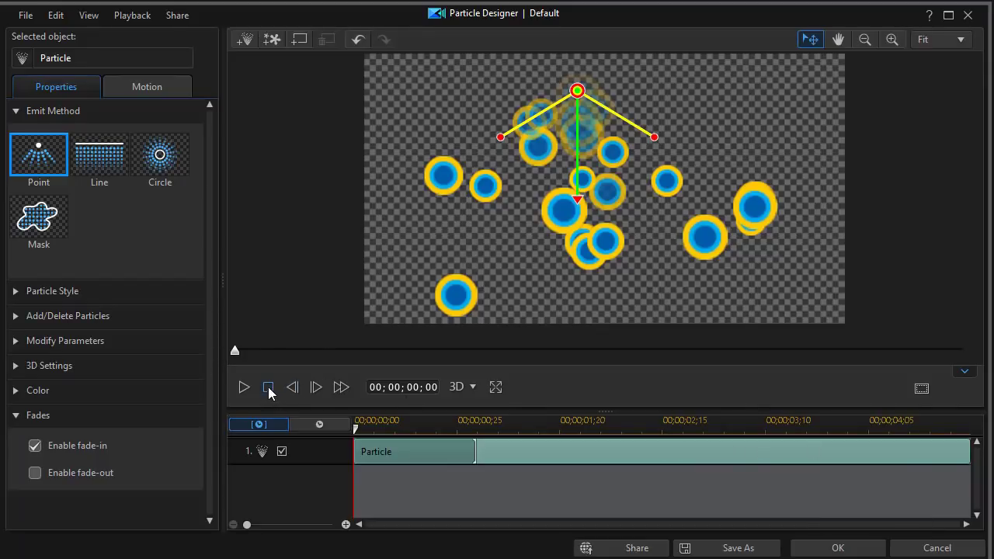
# - Narrow the ring cone, aim it right, preview it, and move the emitter past the left edge
pyautogui.moveTo(653, 138); pyautogui.dragTo(602, 177)
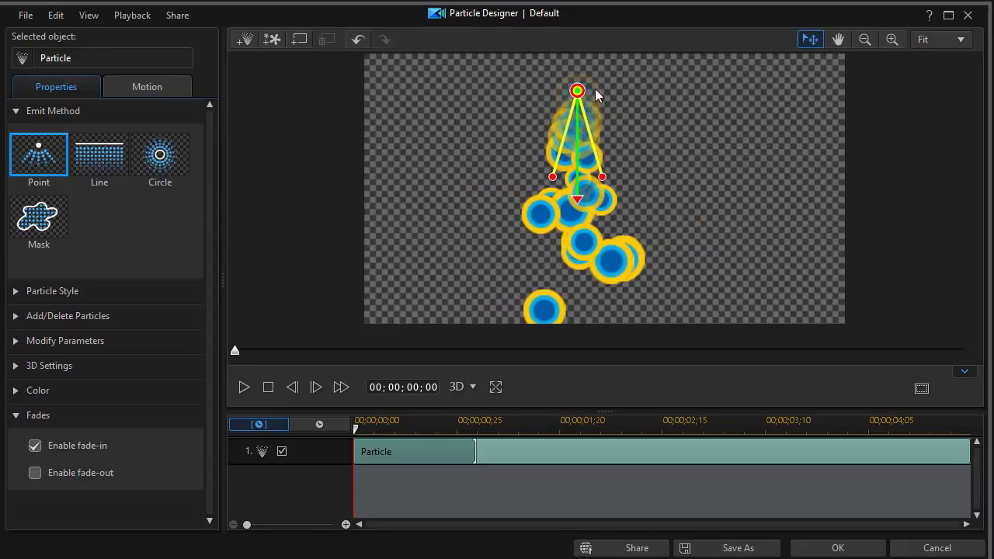
pyautogui.moveTo(579, 89); pyautogui.dragTo(308, 109)
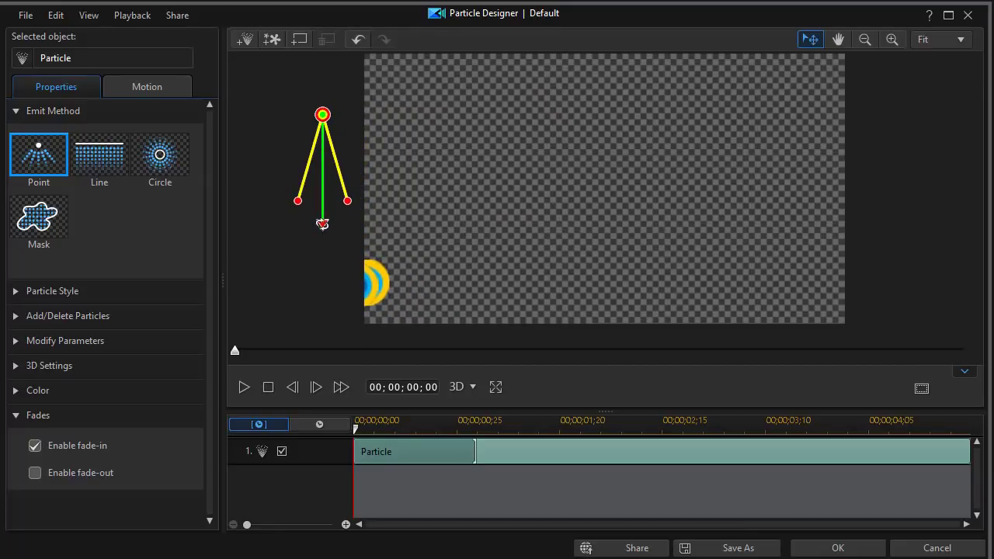
pyautogui.moveTo(322, 224); pyautogui.dragTo(412, 152)
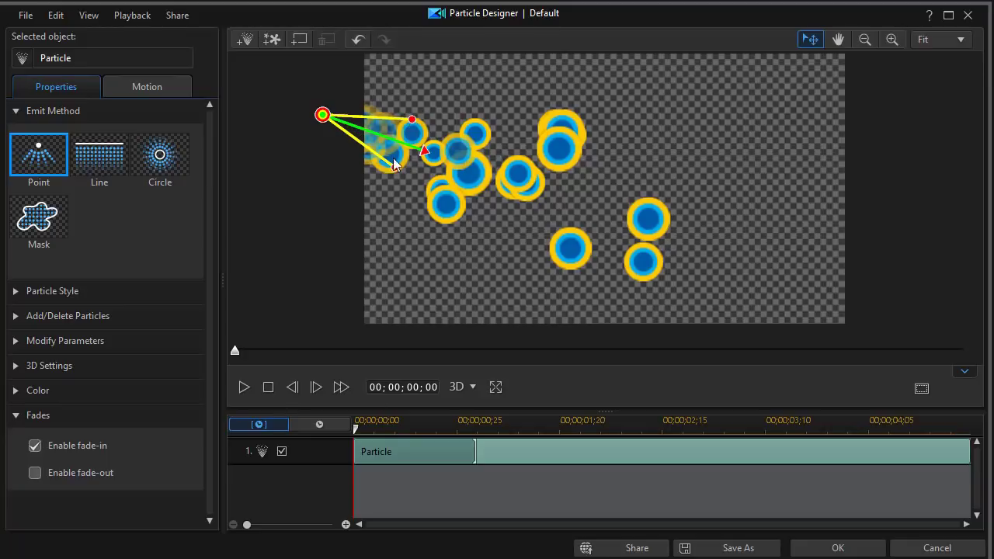
pyautogui.click(244, 388)
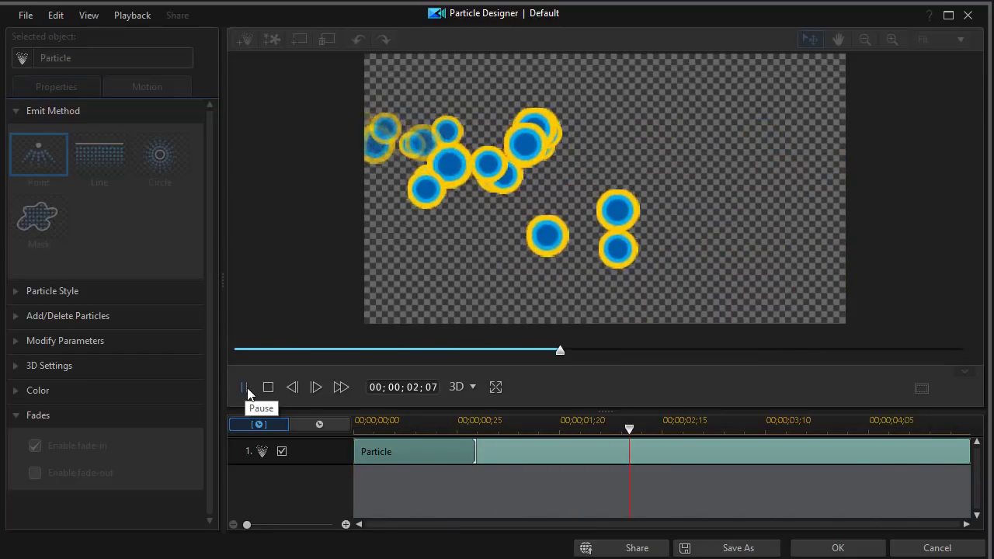
pyautogui.click(268, 387)
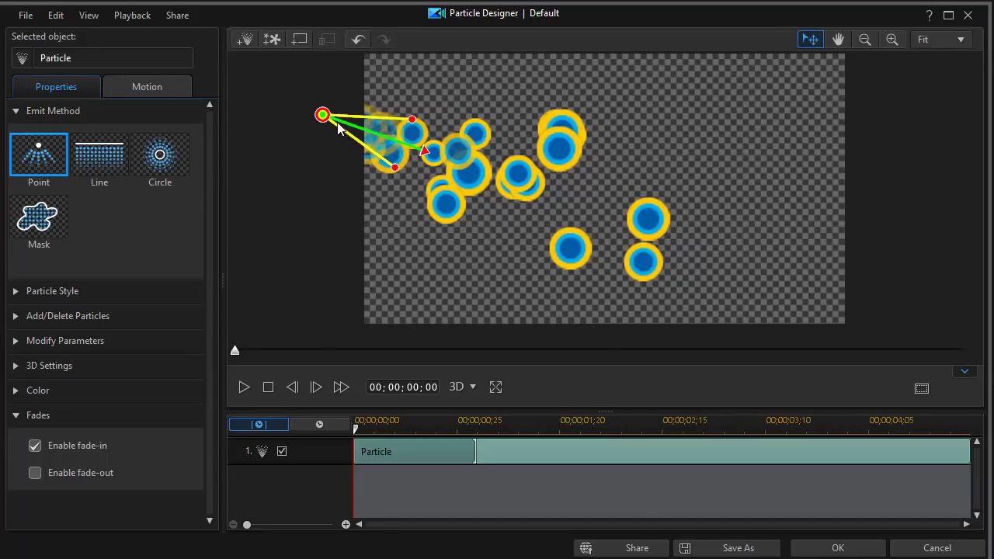
pyautogui.moveTo(320, 115); pyautogui.dragTo(174, 113)
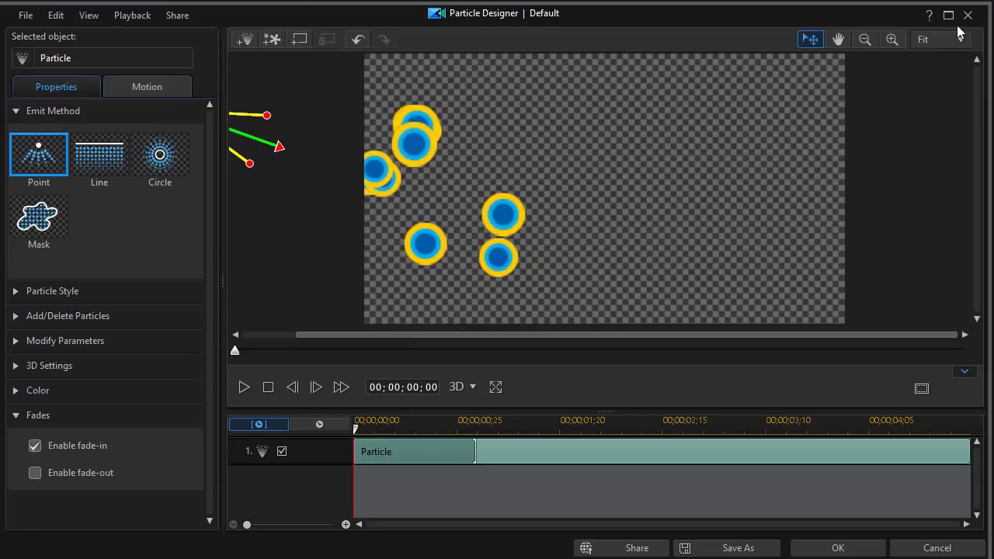
# - Zoom out, move the ring emitter further left, and level it to point straight right
pyautogui.click(865, 40)
pyautogui.click(865, 41)
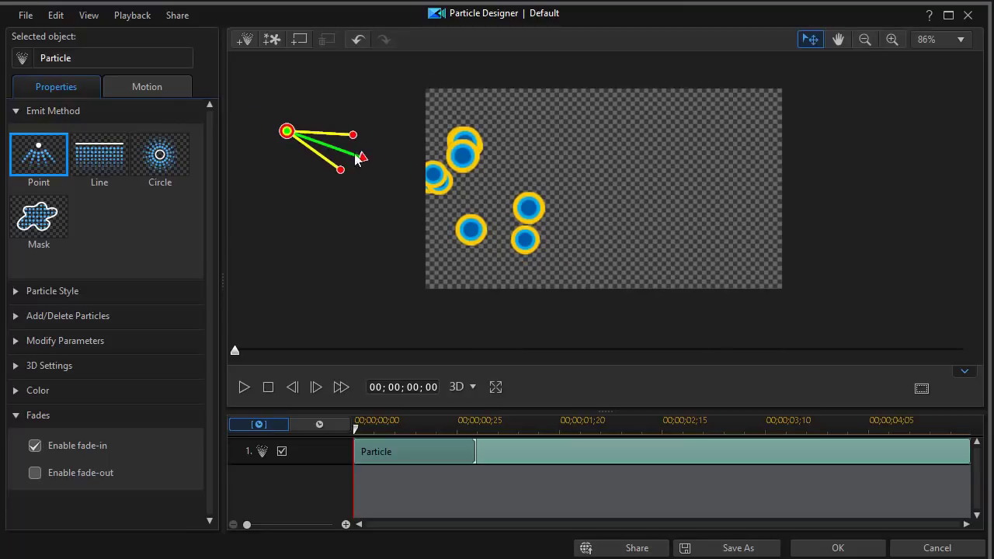
pyautogui.moveTo(286, 131); pyautogui.dragTo(250, 155)
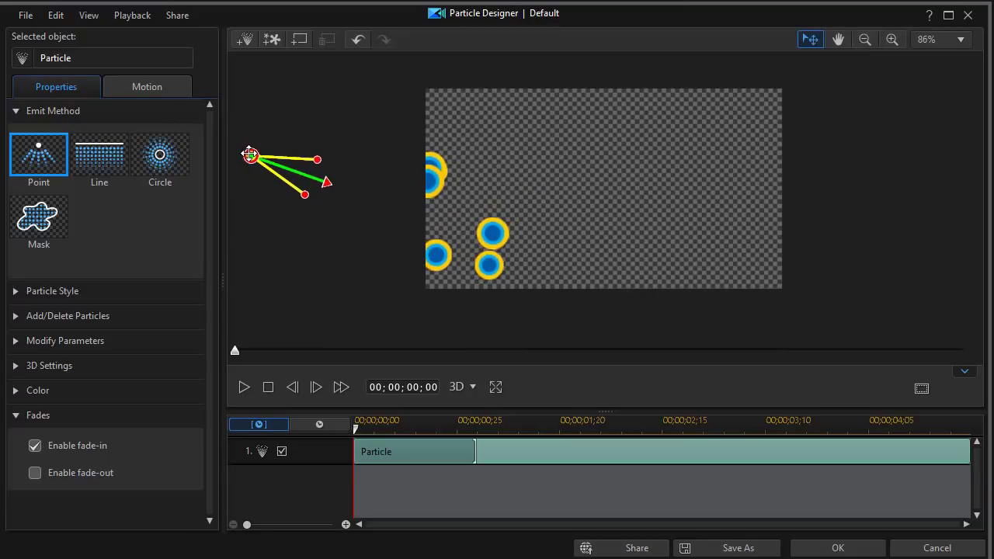
pyautogui.moveTo(326, 187); pyautogui.dragTo(330, 163)
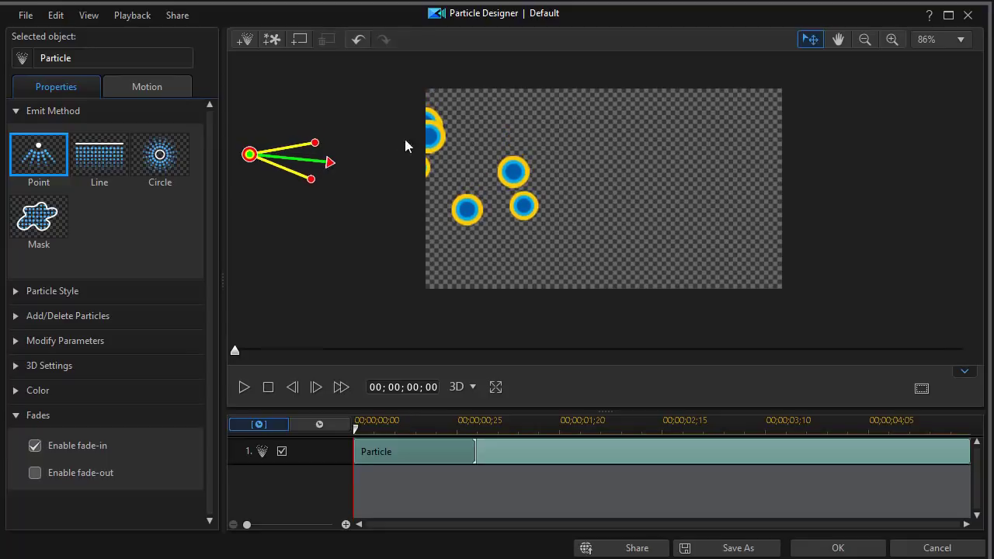
# - Fit the canvas back to the preview, replay the ring effect, then start adding another particle
pyautogui.click(942, 39)
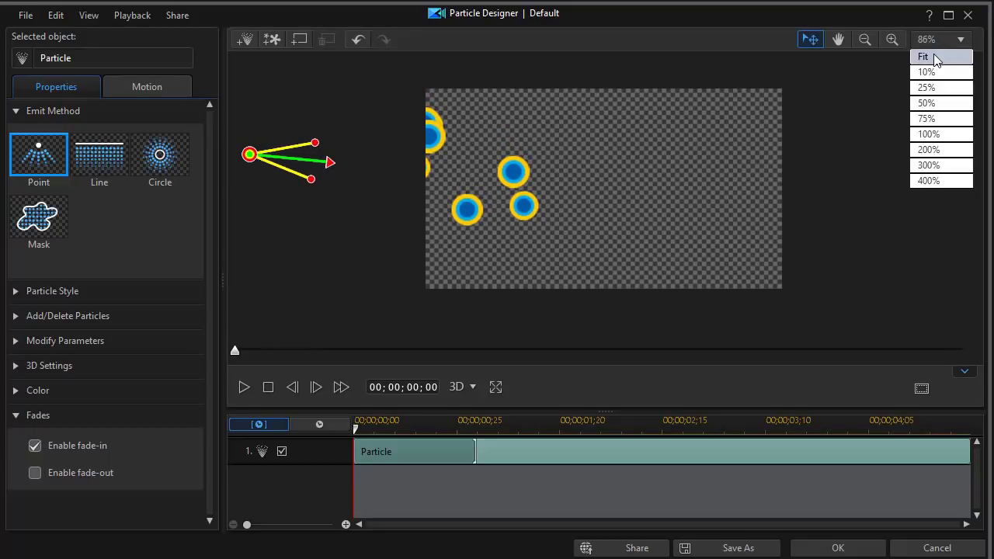
pyautogui.click(935, 57)
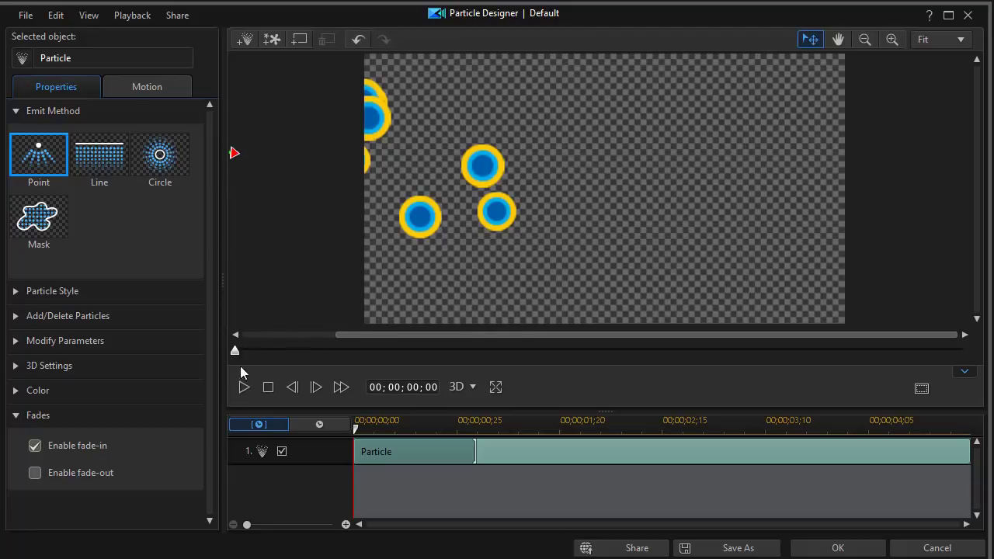
pyautogui.click(245, 388)
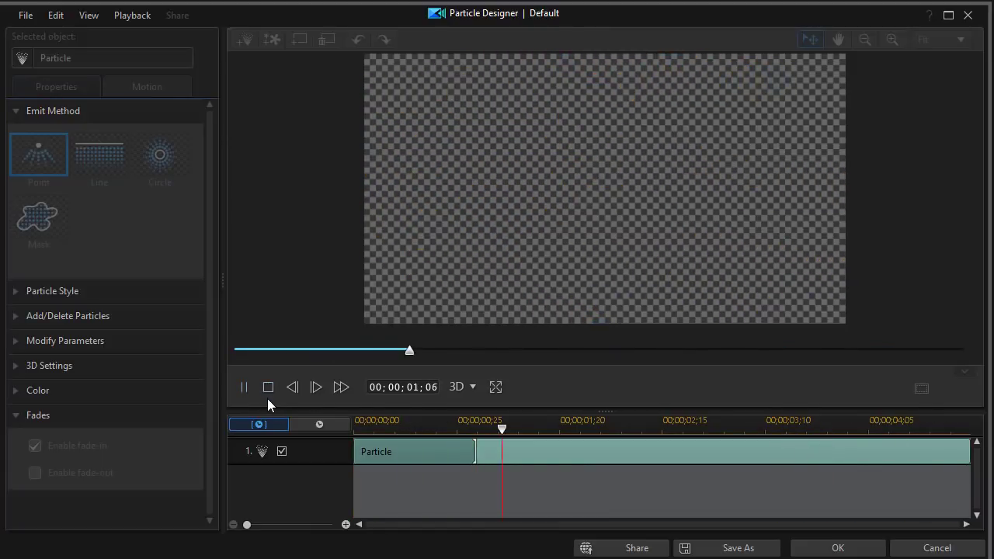
pyautogui.click(267, 389)
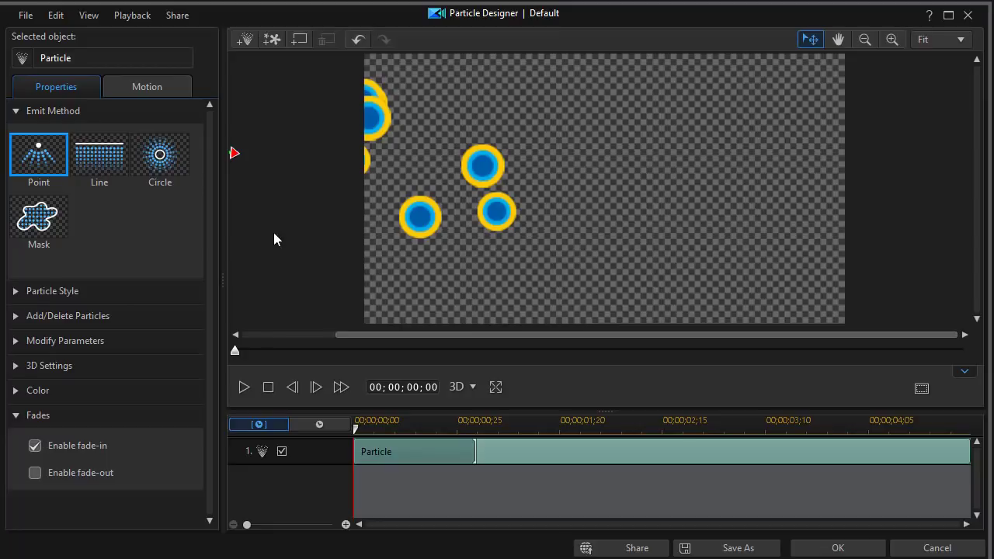
pyautogui.click(246, 40)
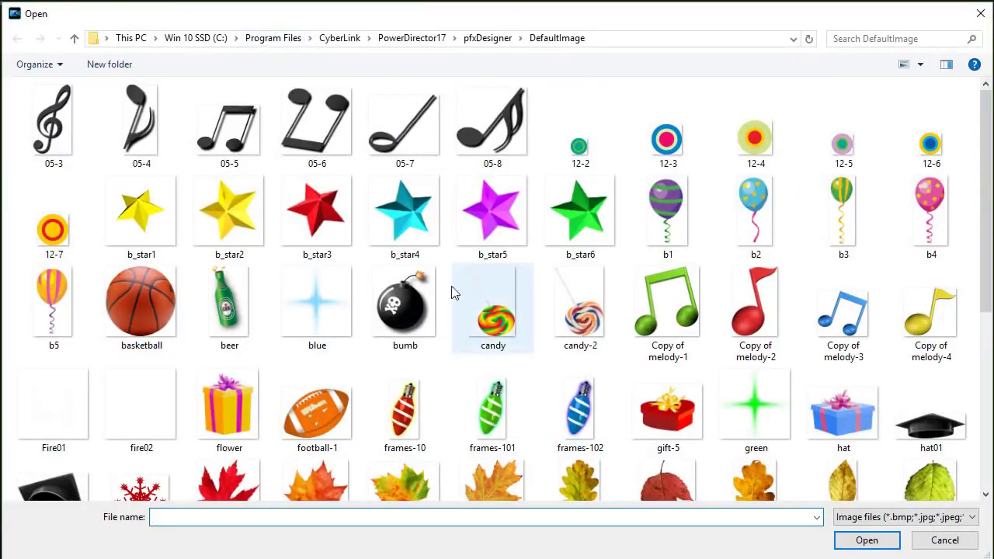
# - Create a particle layer from the beer bottle image and place its emitter beyond the right edge
pyautogui.click(230, 315)
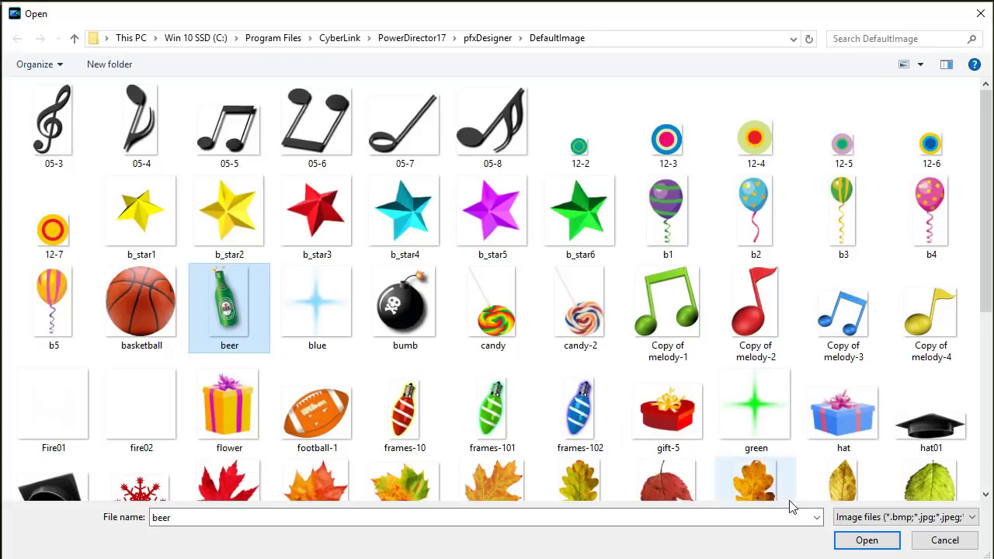
pyautogui.click(866, 540)
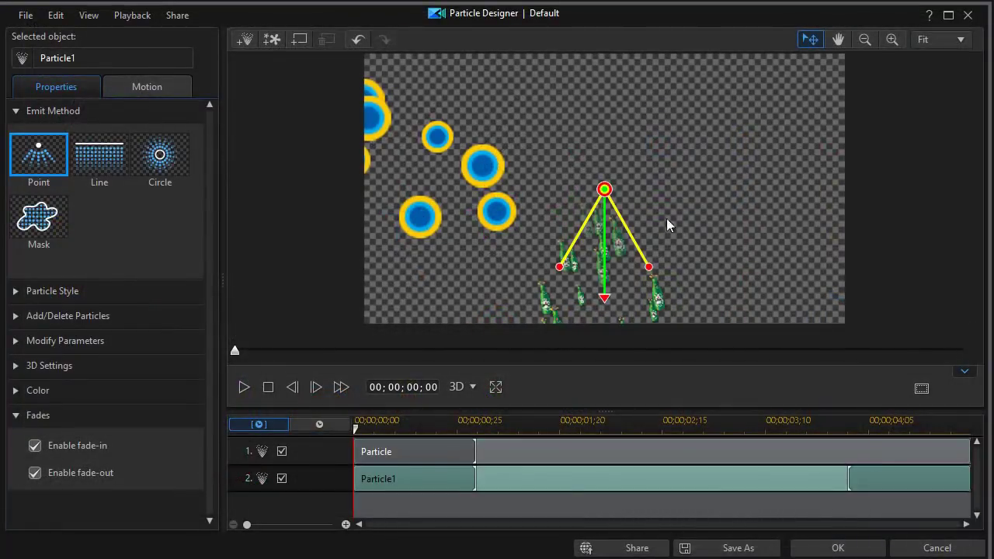
pyautogui.moveTo(605, 189); pyautogui.dragTo(902, 166)
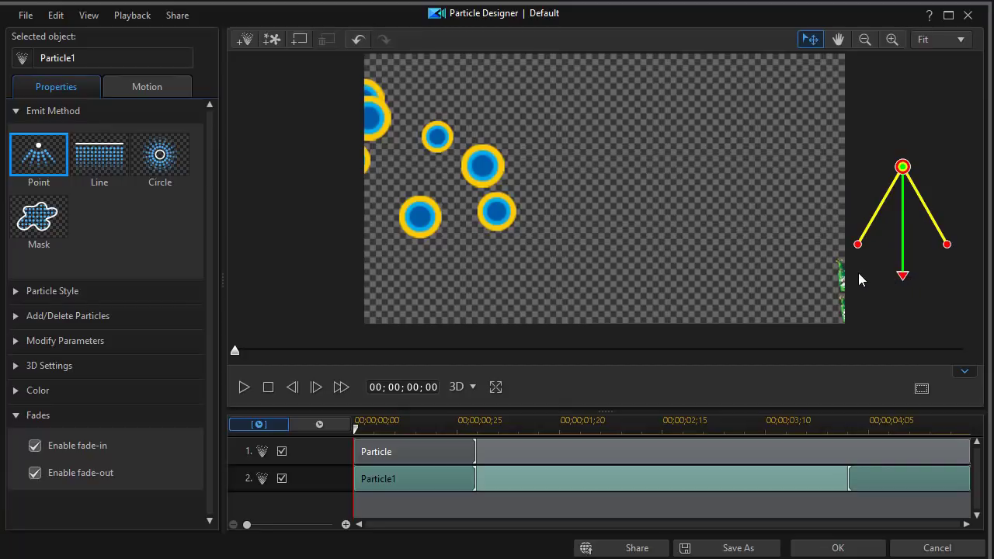
# - Aim the bottle spray down-left into the canvas with a narrower cone, then preview both layers
pyautogui.moveTo(903, 275)
pyautogui.mouseDown()
pyautogui.moveTo(837, 256)
pyautogui.moveTo(814, 228)
pyautogui.mouseUp()
pyautogui.moveTo(811, 172); pyautogui.dragTo(834, 203)
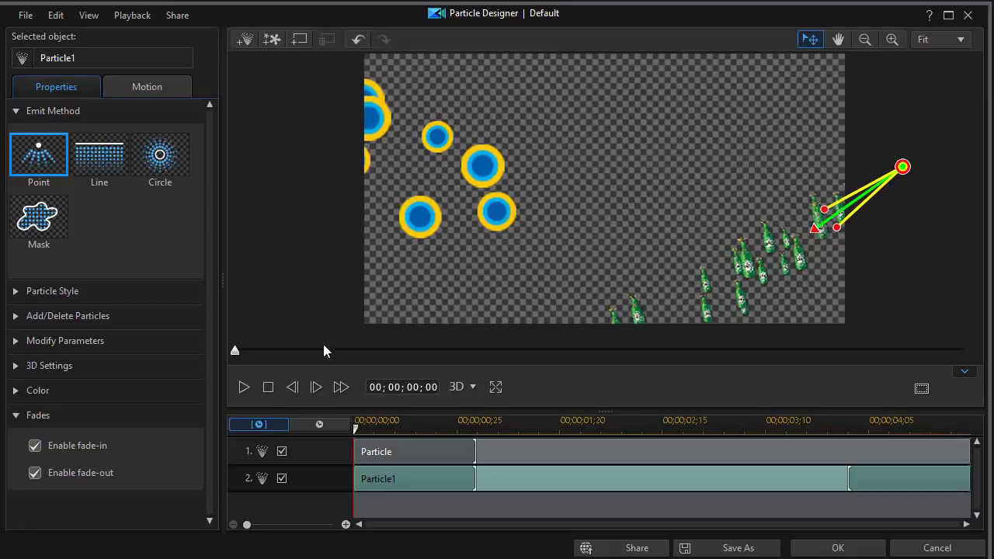
pyautogui.click(243, 387)
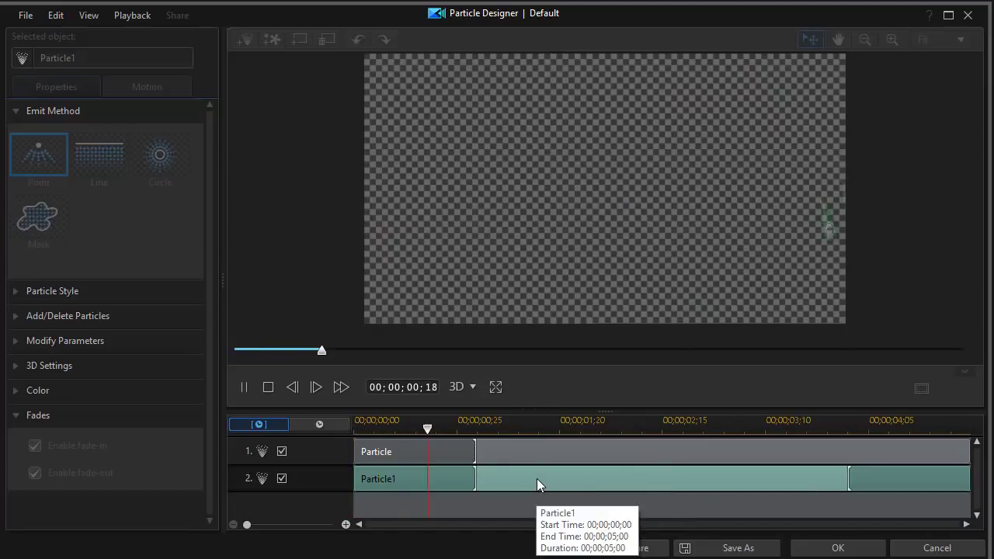
pyautogui.click(268, 388)
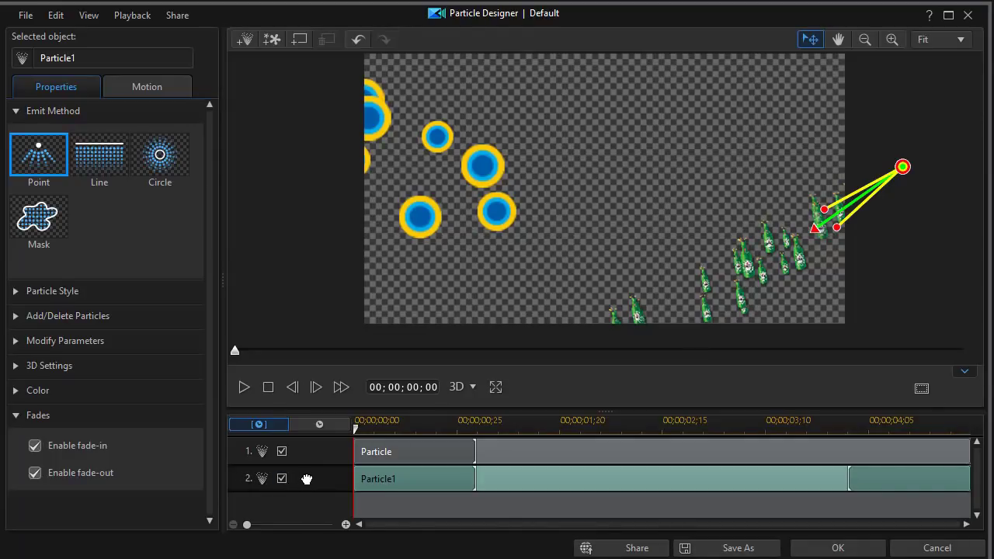
# - Layer the bottles above the rings and raise their emitter up-left so bottles stream straight left
pyautogui.click(315, 455)
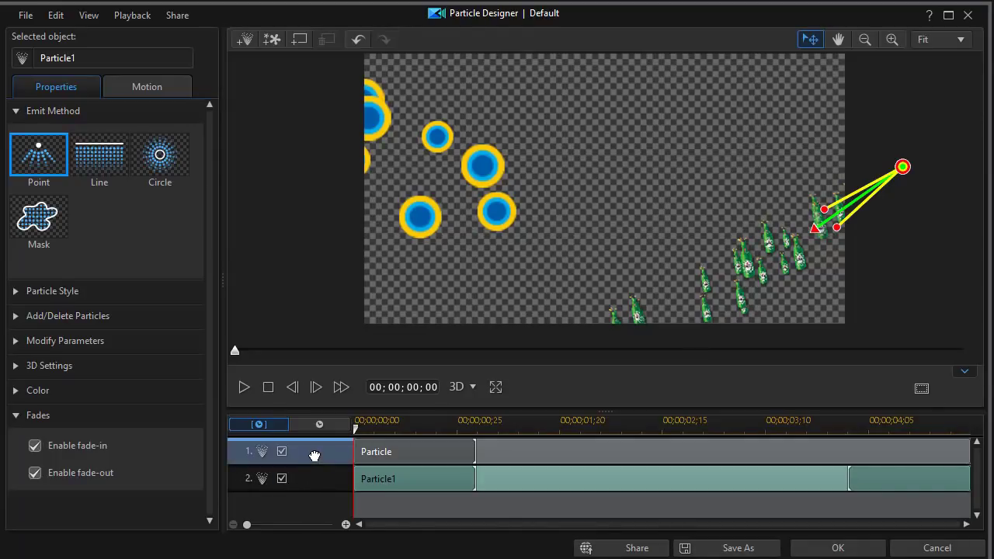
pyautogui.moveTo(314, 455); pyautogui.dragTo(312, 466)
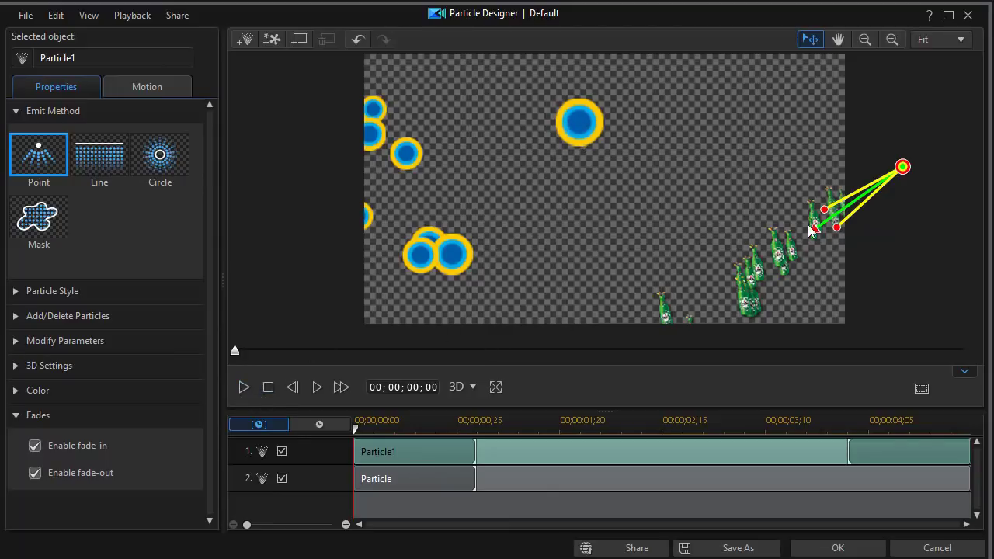
pyautogui.moveTo(814, 228); pyautogui.dragTo(780, 184)
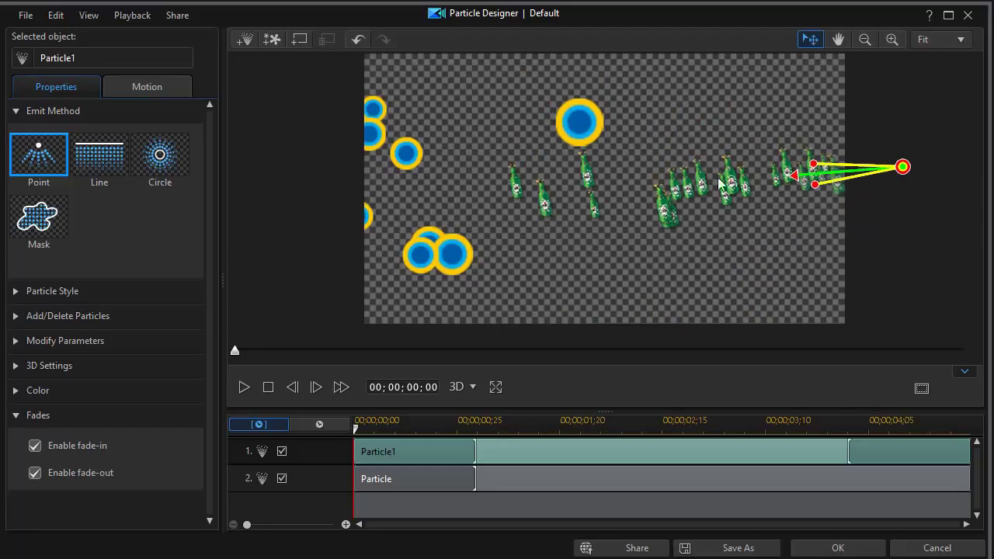
pyautogui.moveTo(793, 174); pyautogui.dragTo(796, 158)
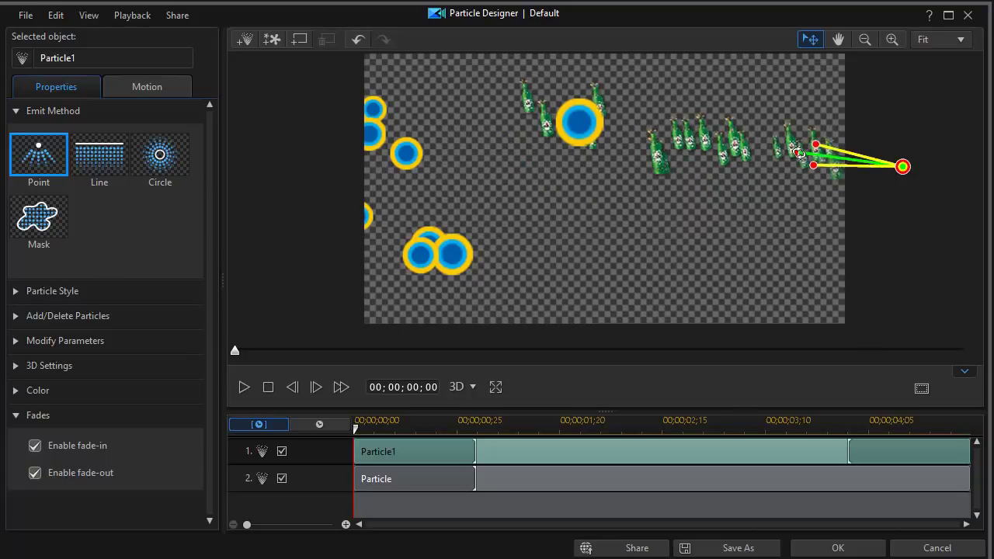
pyautogui.click(244, 388)
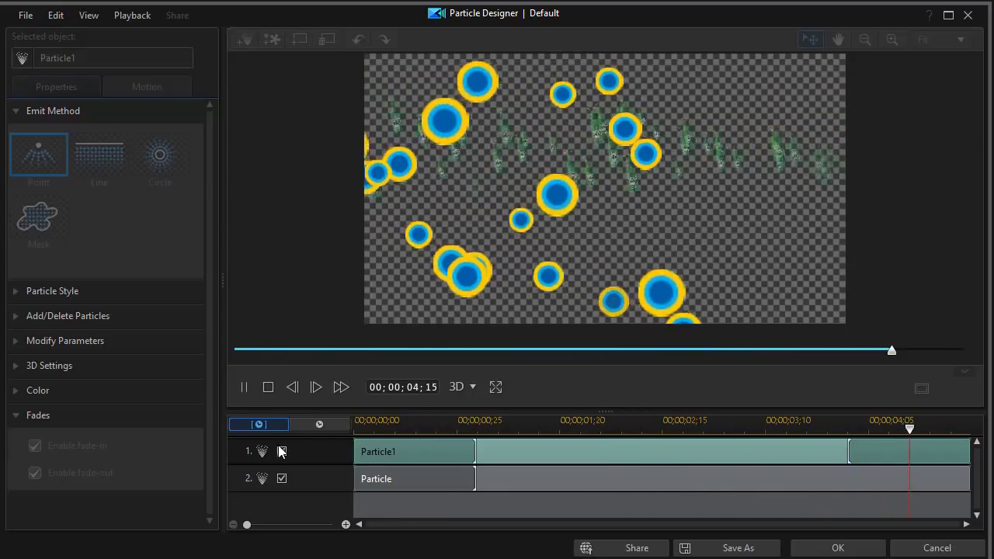
pyautogui.click(267, 388)
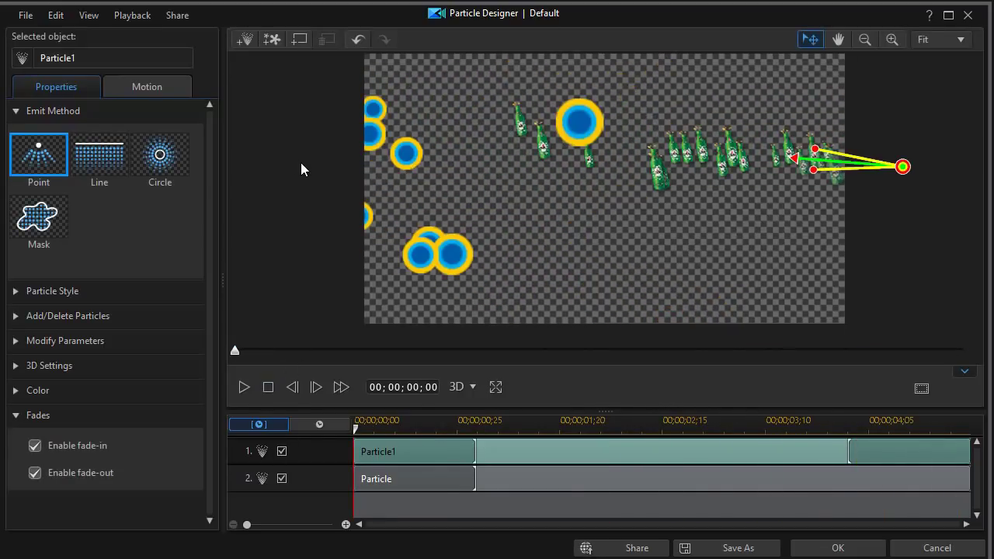